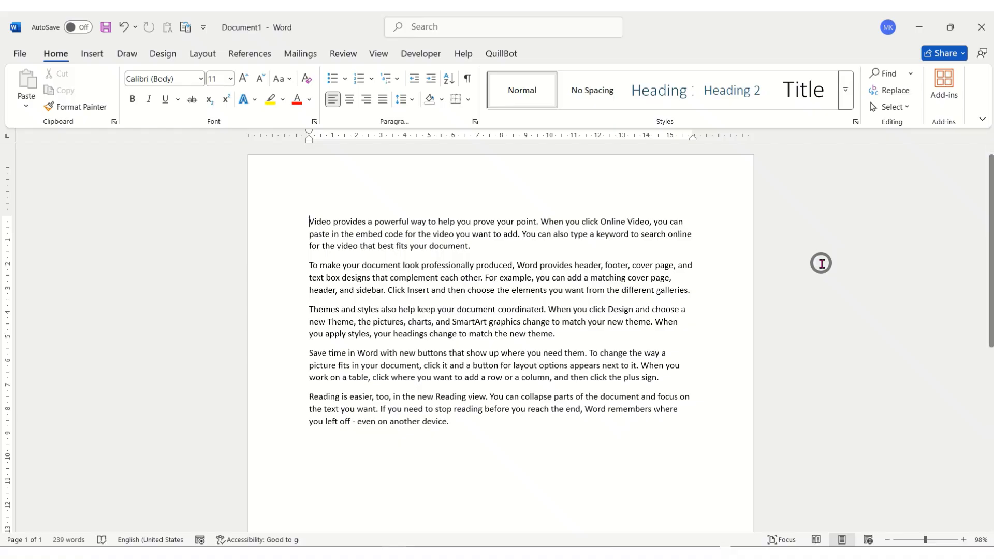
- Select the entire document's text, clear the selection, and place the cursor before the first paragraph
{"action": "key", "text": "ctrl+a"}
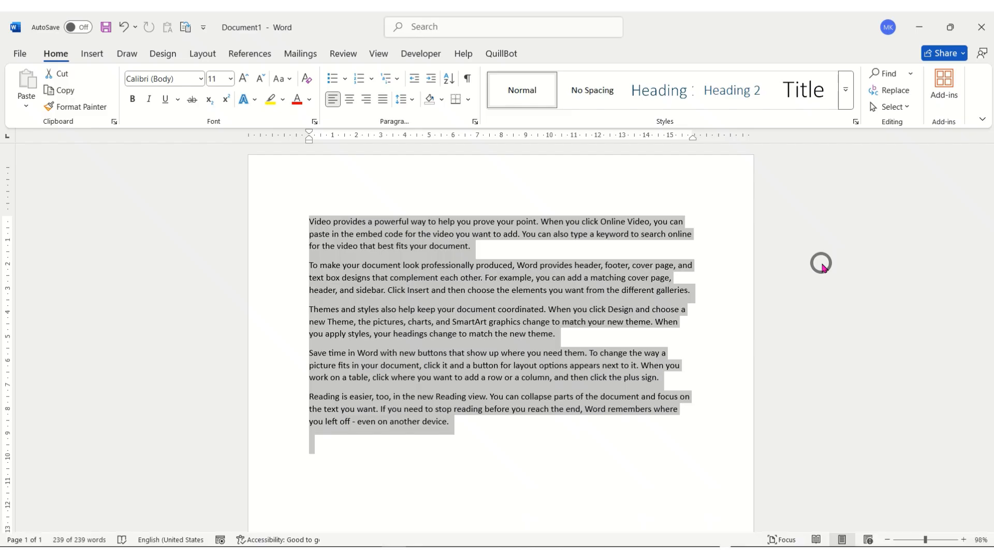
{"action": "left_click", "coordinate": [469, 249]}
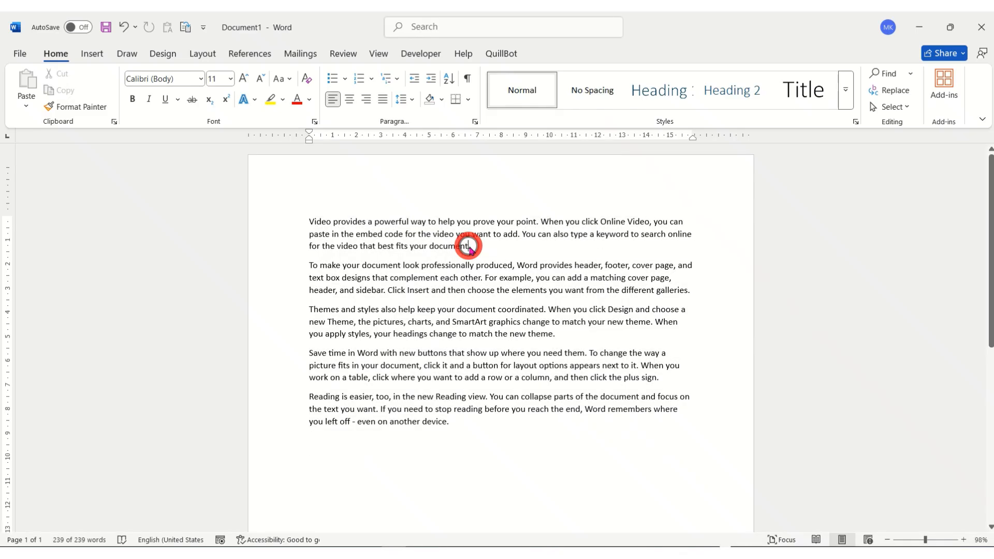
{"action": "left_click", "coordinate": [304, 222]}
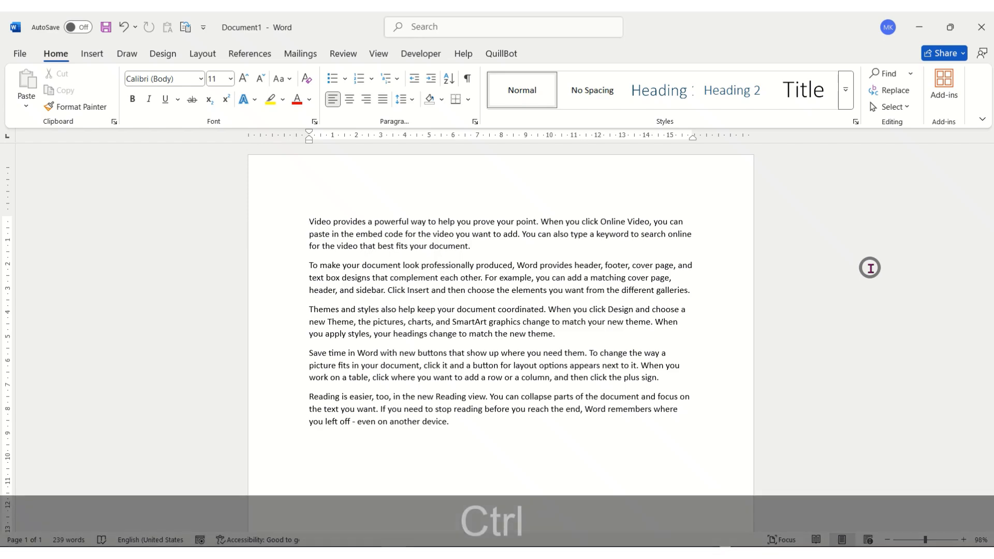
- Open the Font settings dialog twice, cancelling it each time
{"action": "key", "text": "ctrl+d"}
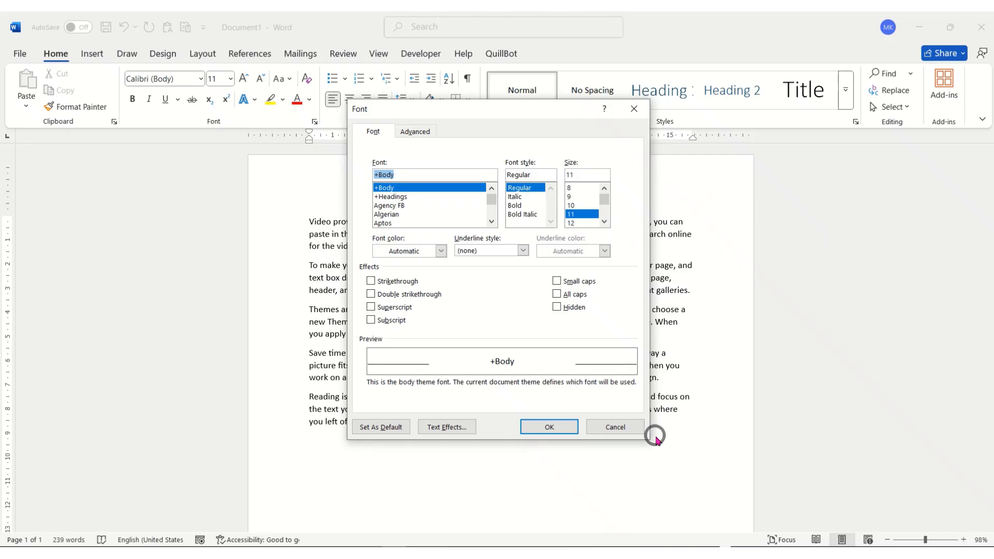
{"action": "left_click", "coordinate": [636, 431]}
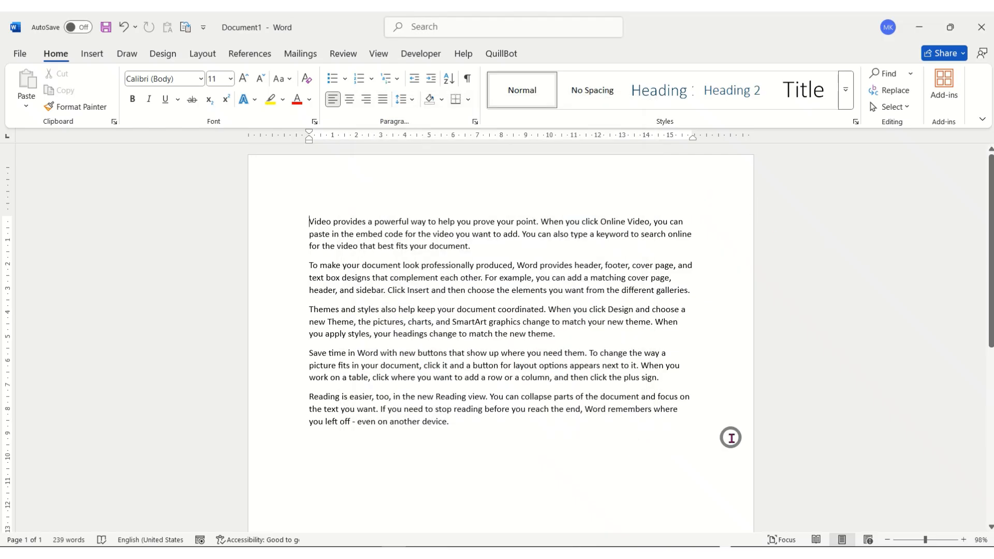
{"action": "key", "text": "ctrl+shift+f"}
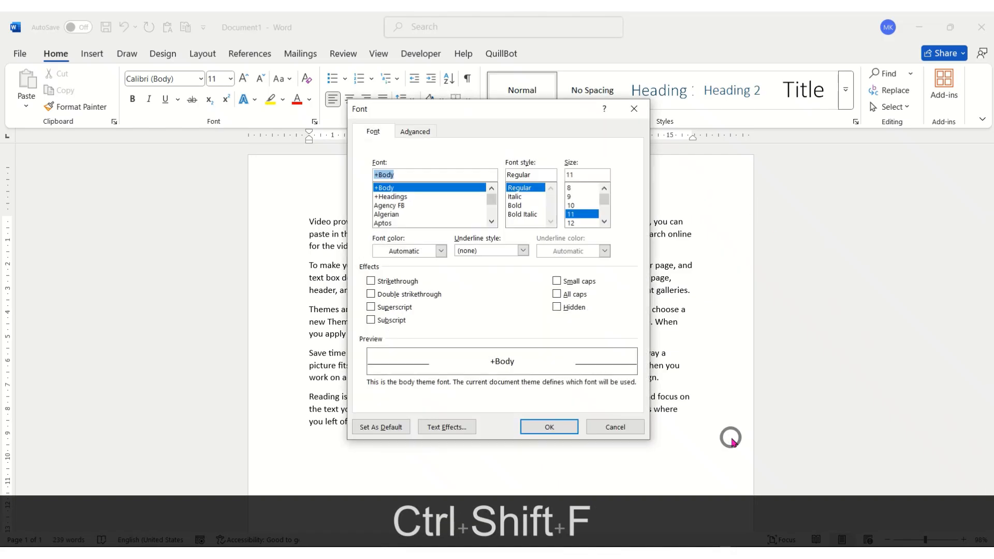
{"action": "left_click", "coordinate": [621, 426]}
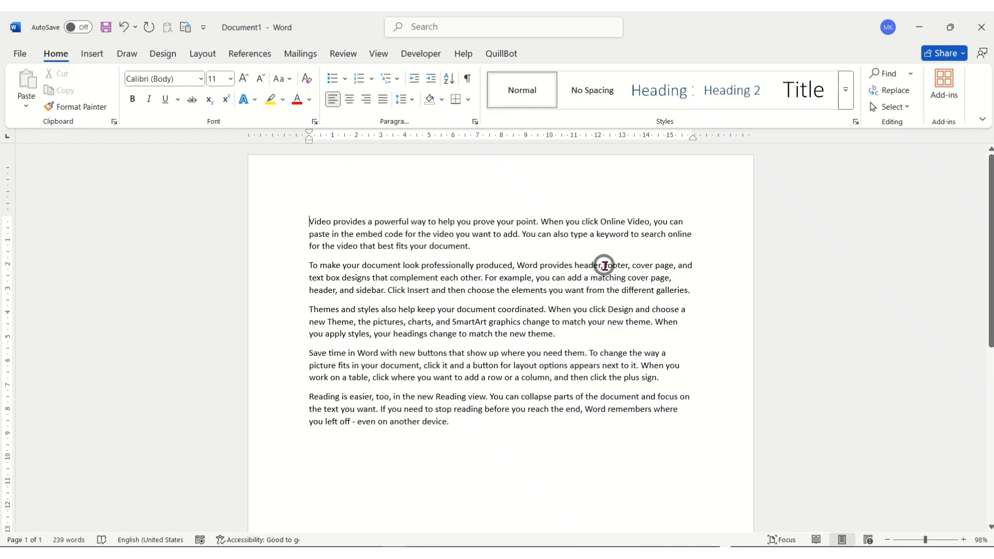
- Display and close the document search pane, and do the same with the Find and Replace dialog's replace options
{"action": "key", "text": "ctrl+f"}
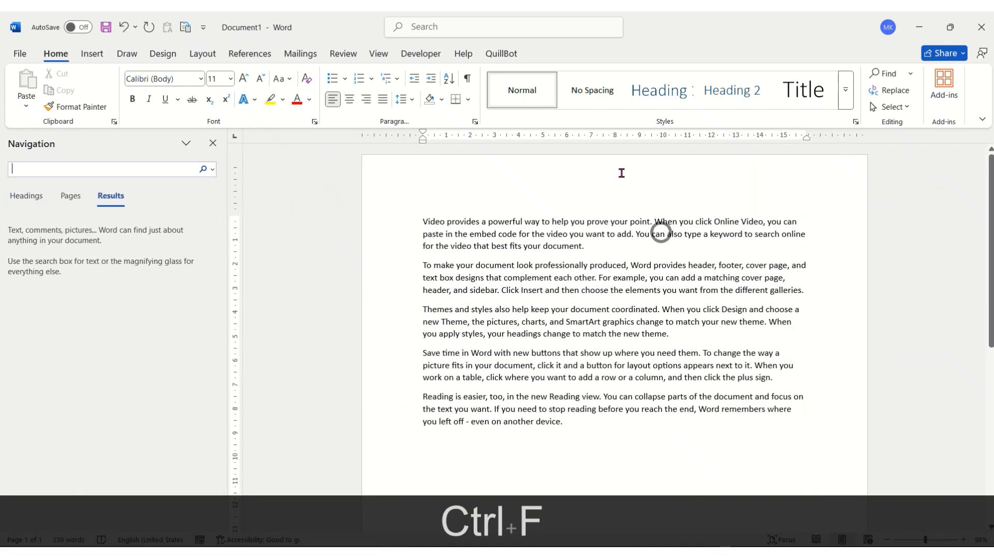
{"action": "left_click", "coordinate": [213, 142]}
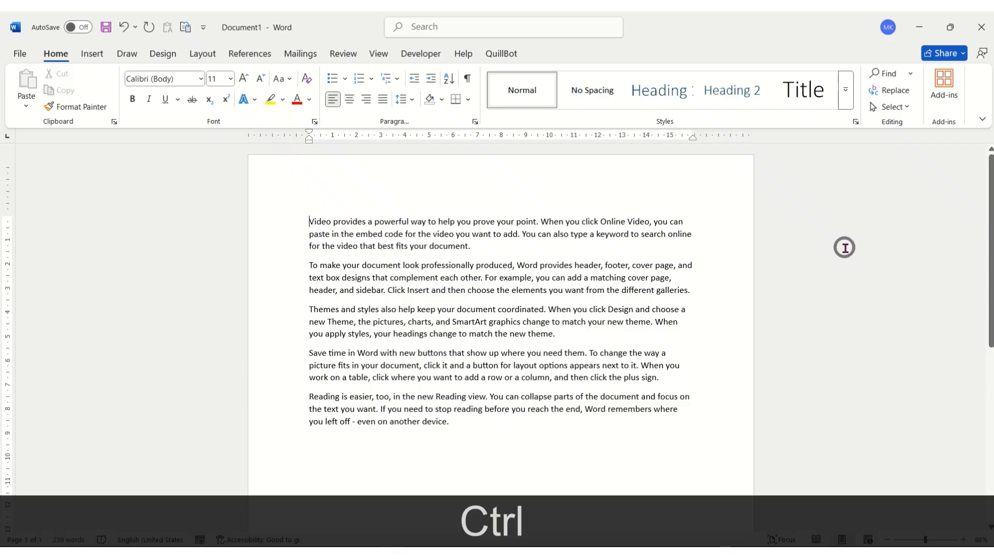
{"action": "key", "text": "ctrl+h"}
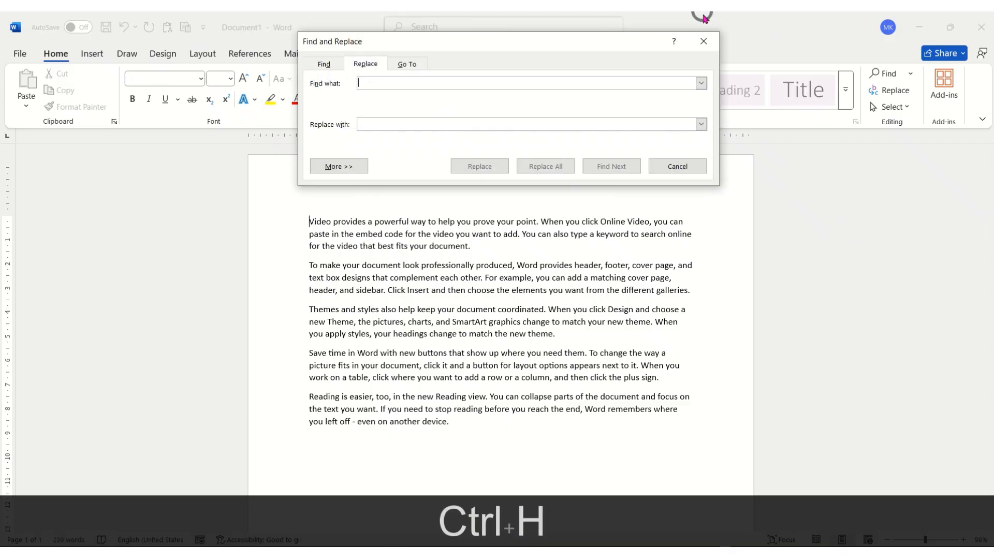
{"action": "left_click", "coordinate": [703, 41]}
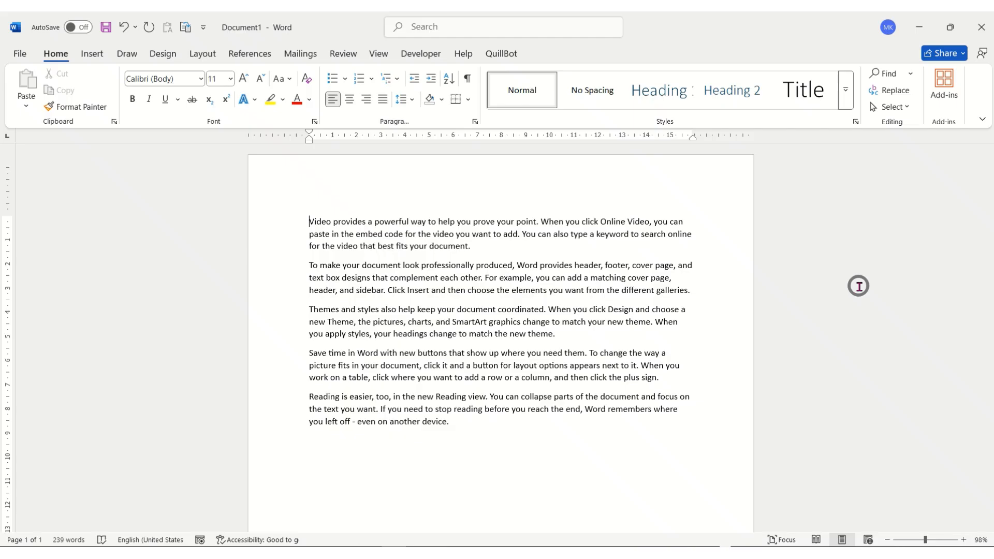
- Start closing the document and cancel at the request to save changes
{"action": "key", "text": "ctrl+w"}
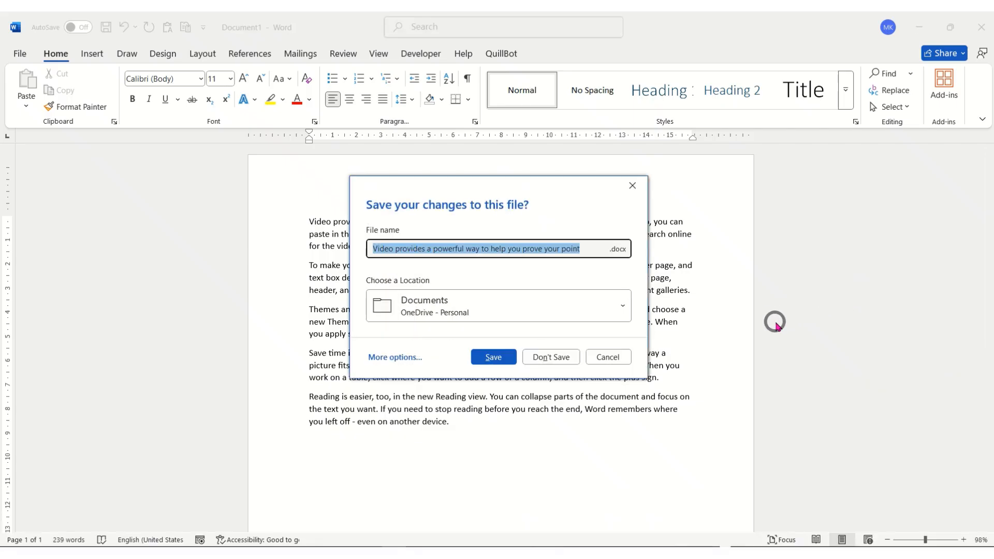
{"action": "left_click", "coordinate": [609, 356]}
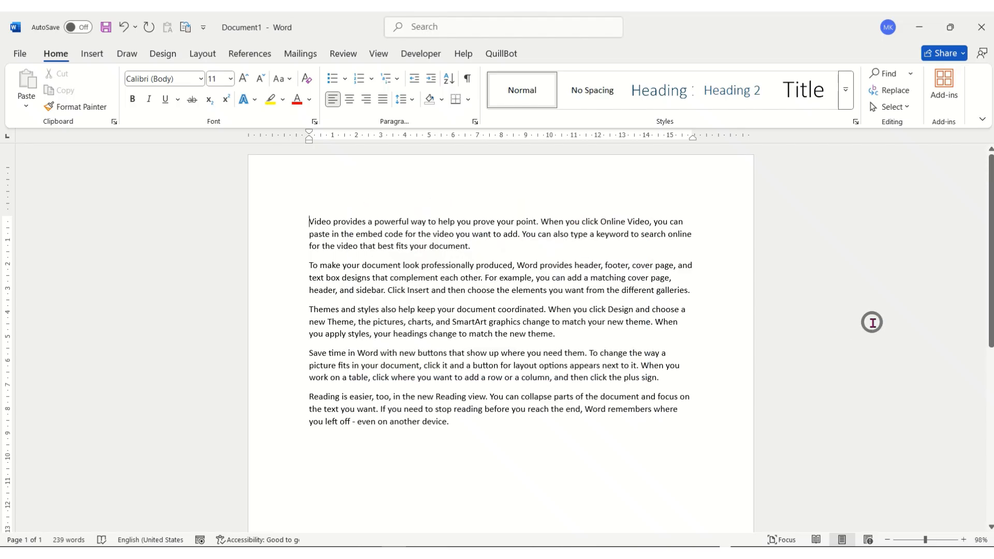
- Display and close the Go To options, and view the document's Word Count statistics
{"action": "key", "text": "ctrl+g"}
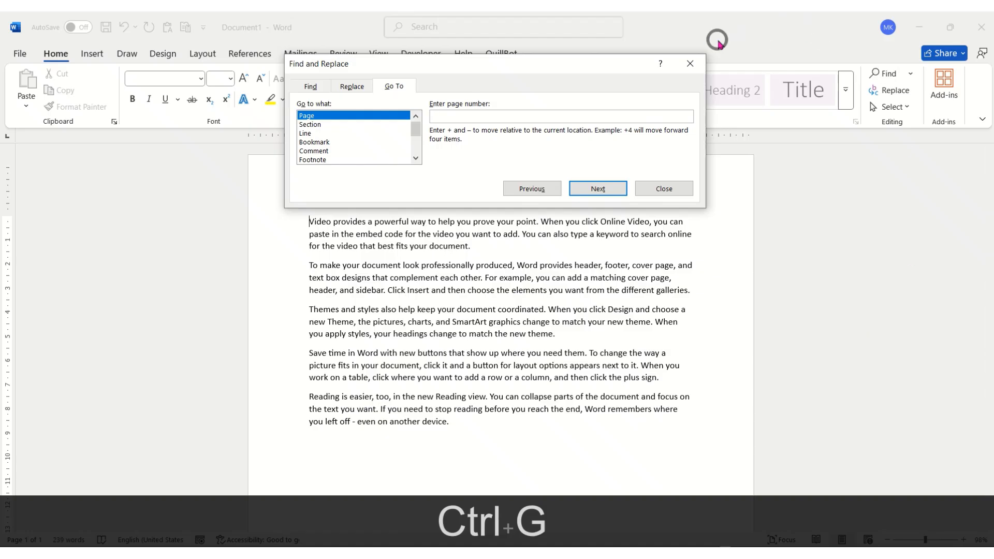
{"action": "left_click", "coordinate": [691, 63]}
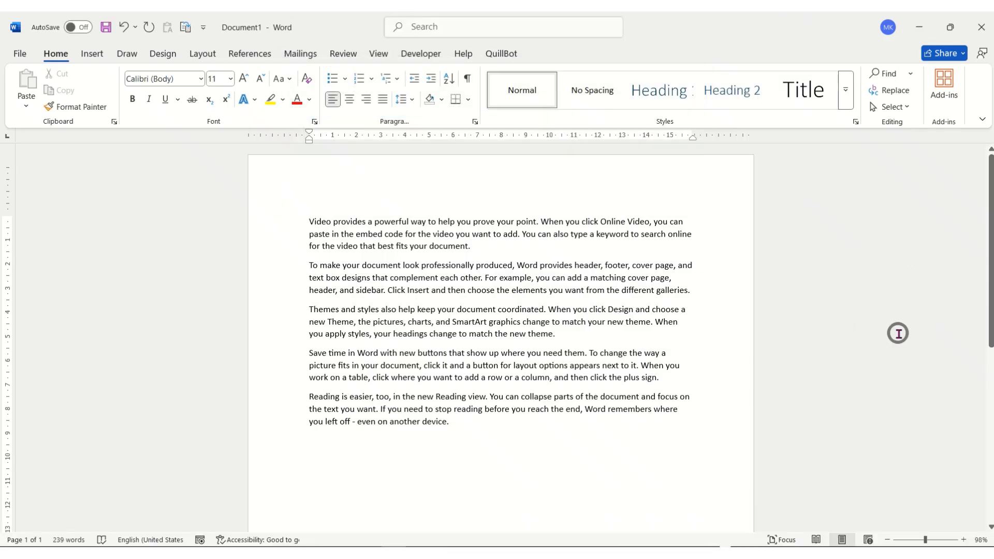
{"action": "key", "text": "ctrl+shift+g"}
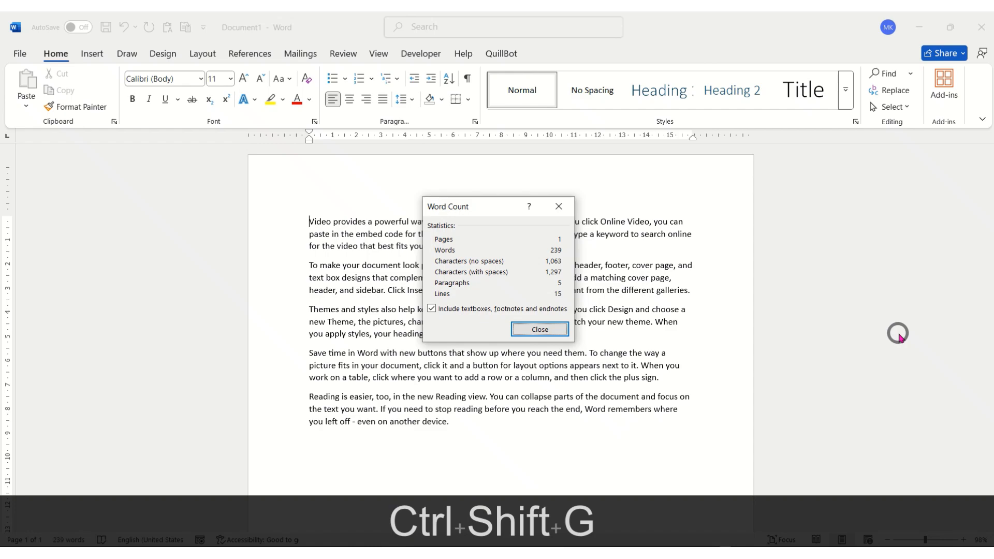
{"action": "left_click", "coordinate": [546, 329]}
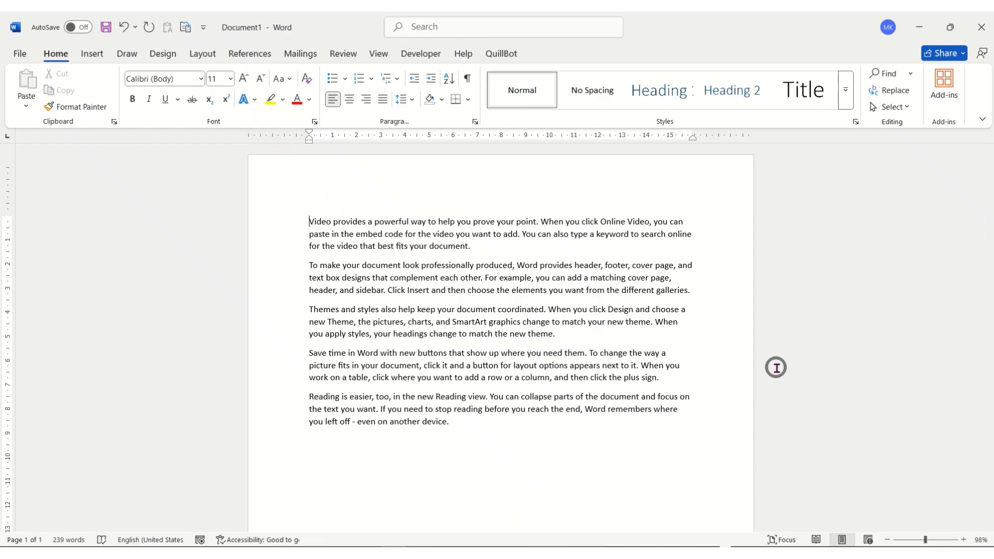
- Format the whole first paragraph in all caps and switch it to small caps
{"action": "left_click_drag", "start_coordinate": [308, 220], "coordinate": [481, 248]}
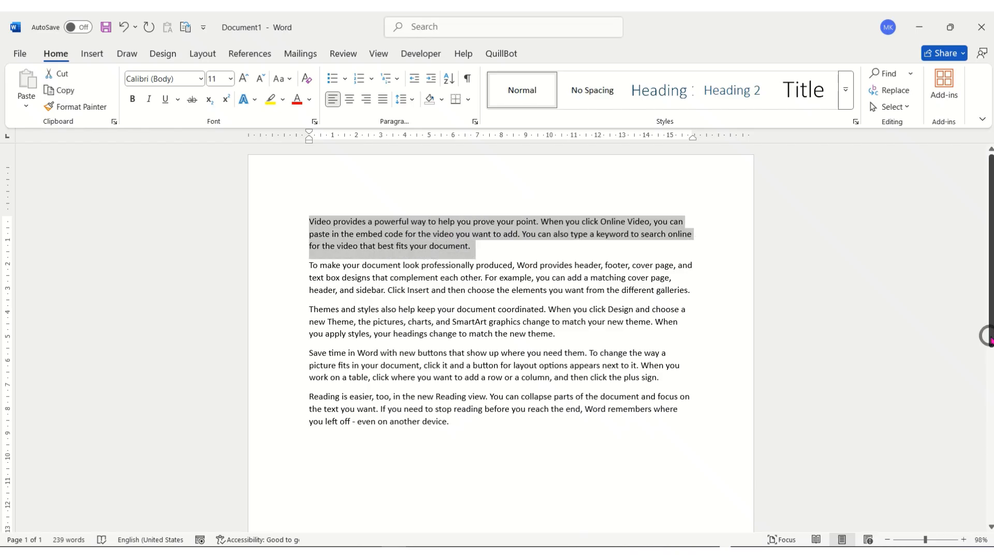
{"action": "key", "text": "ctrl+shift+a"}
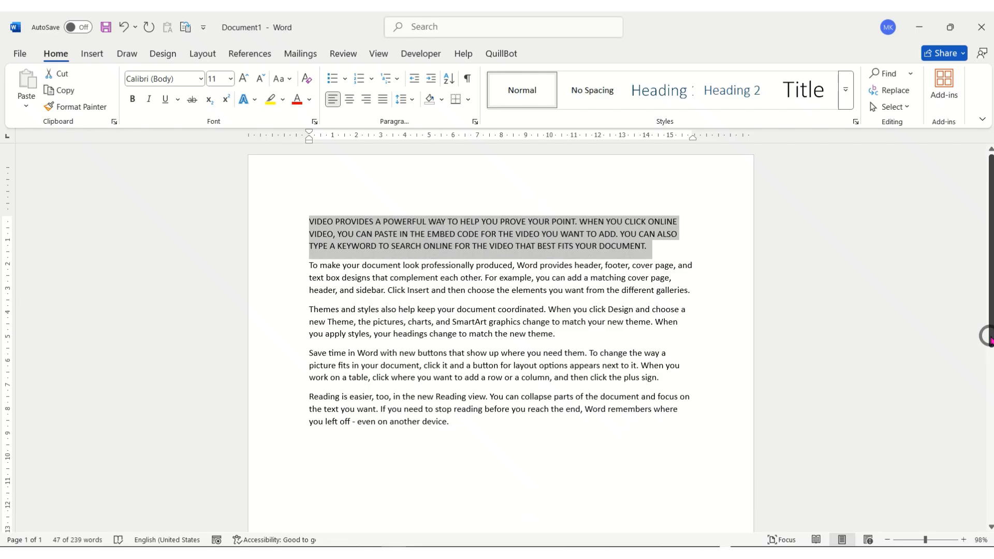
{"action": "key", "text": "ctrl+shift+k"}
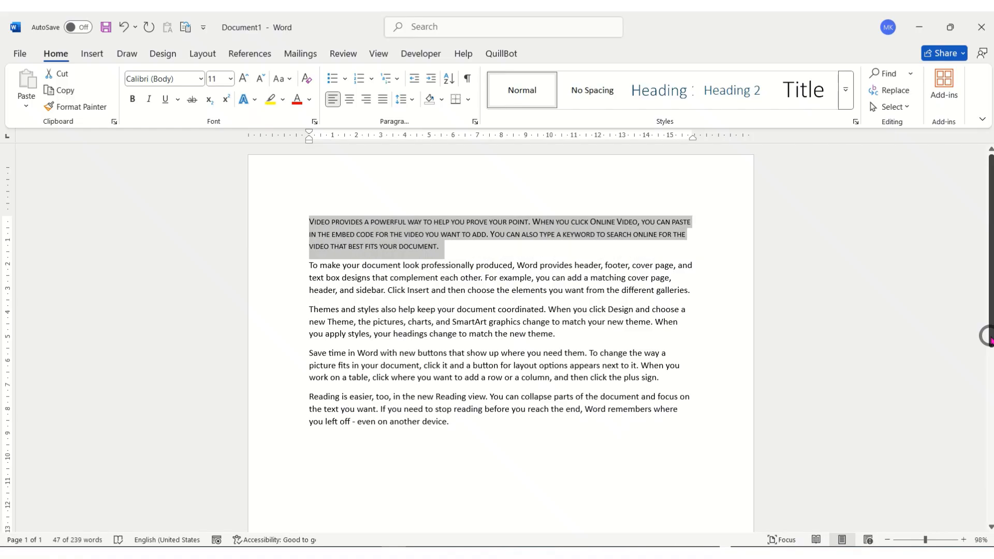
{"action": "key", "text": "Escape"}
- Replace the first paragraph's small caps with a double underline, and change that to a words-only underline
{"action": "key", "text": "ctrl+shift+d"}
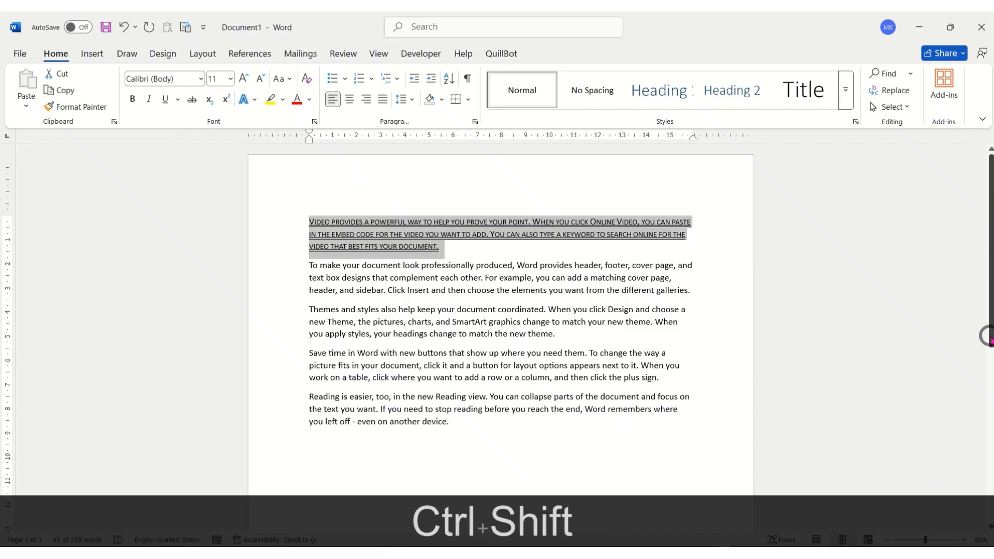
{"action": "key", "text": "ctrl+shift+k"}
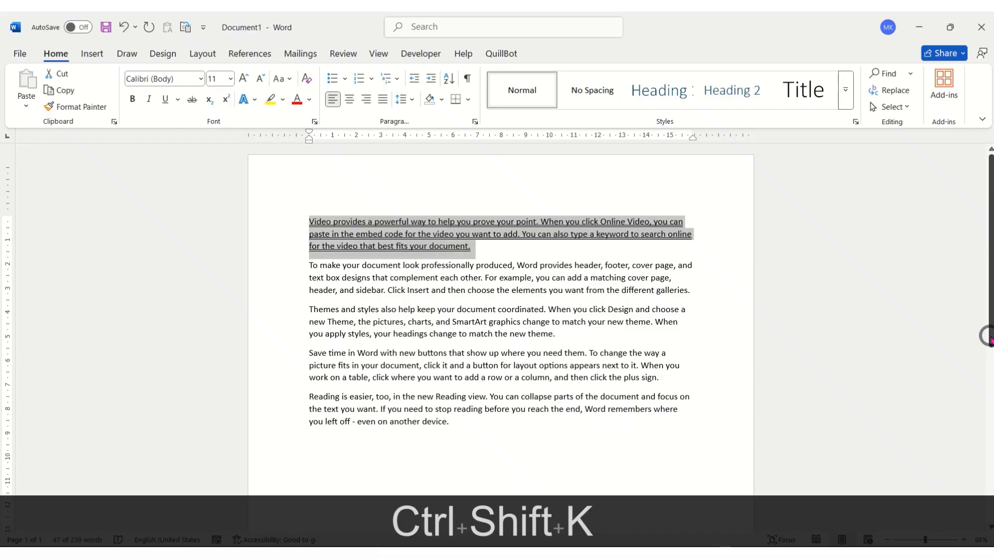
{"action": "key", "text": "ctrl+shift+w"}
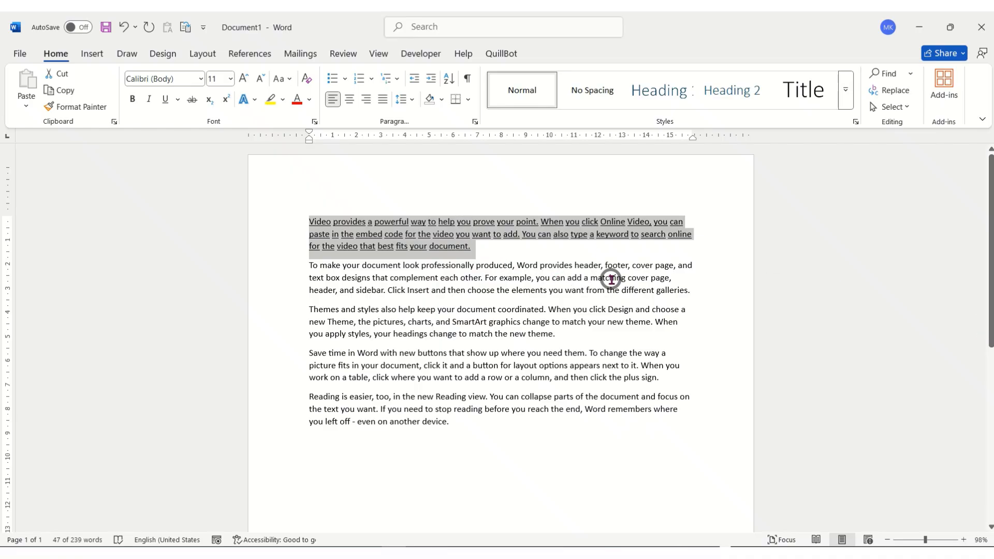
- Make the first paragraph bold and italic with a continuous single underline
{"action": "key", "text": "ctrl+b"}
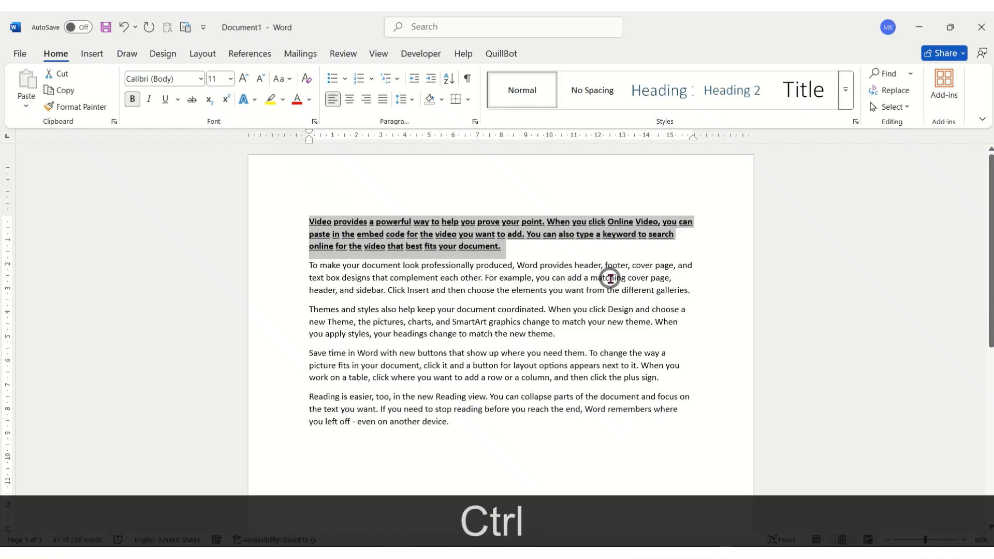
{"action": "key", "text": "ctrl+u"}
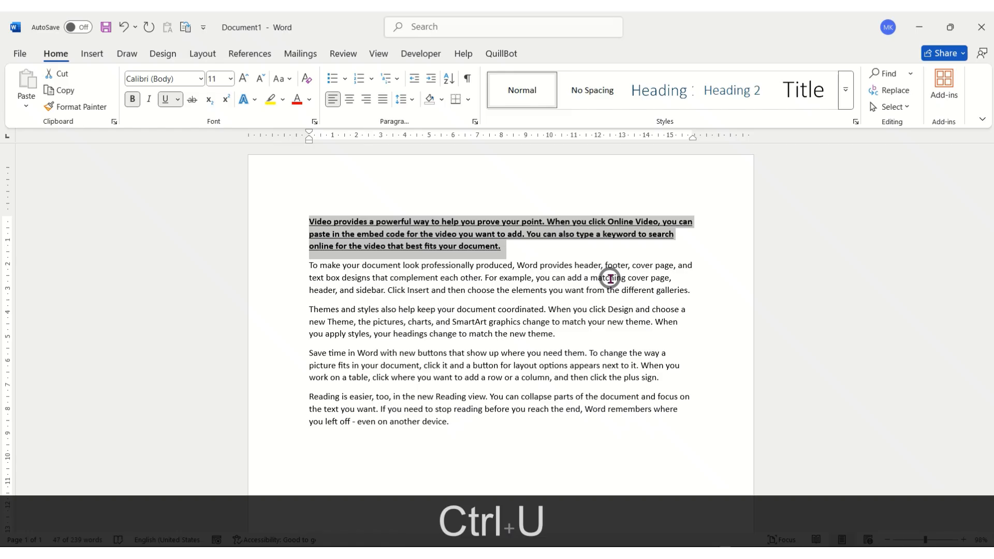
{"action": "key", "text": "ctrl+i"}
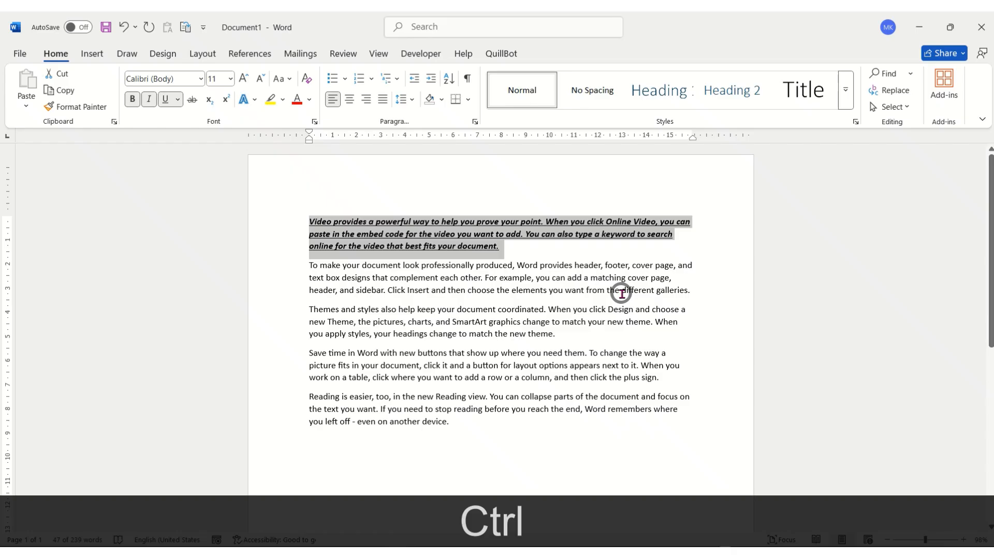
- Clear all character formatting from the first paragraph and place the cursor at its beginning
{"action": "key", "text": "ctrl+space"}
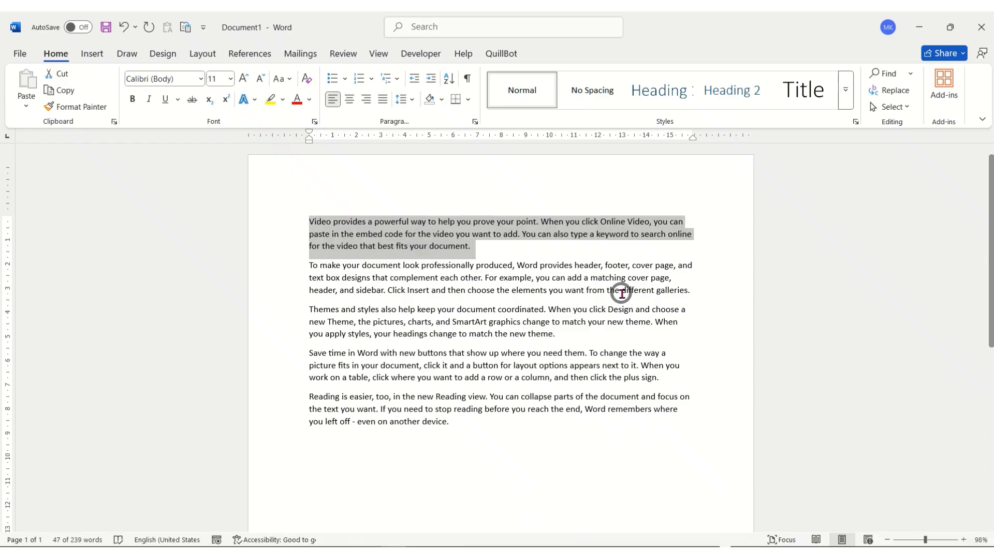
{"action": "left_click", "coordinate": [312, 224]}
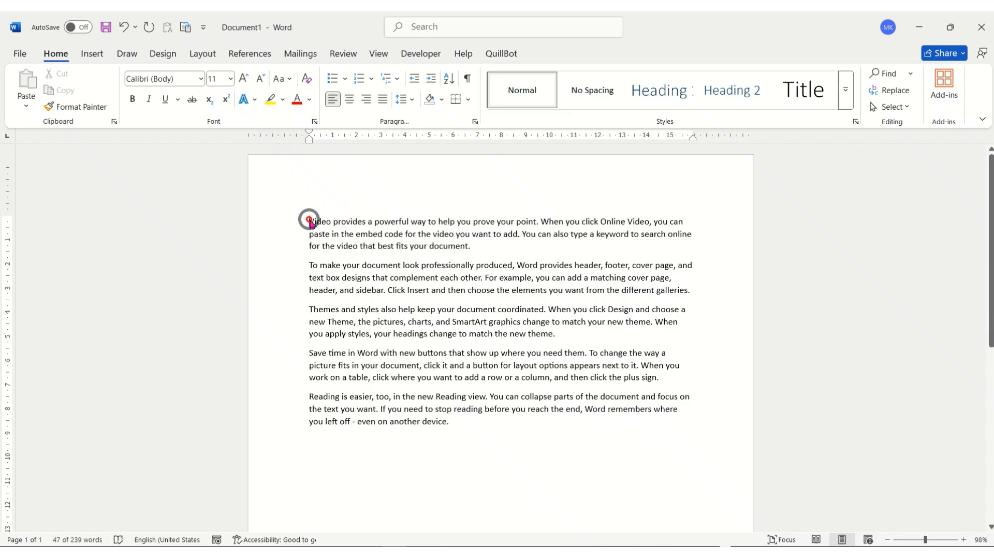
- Display and close the Apply Styles box and the full Styles list
{"action": "key", "text": "ctrl+shift+s"}
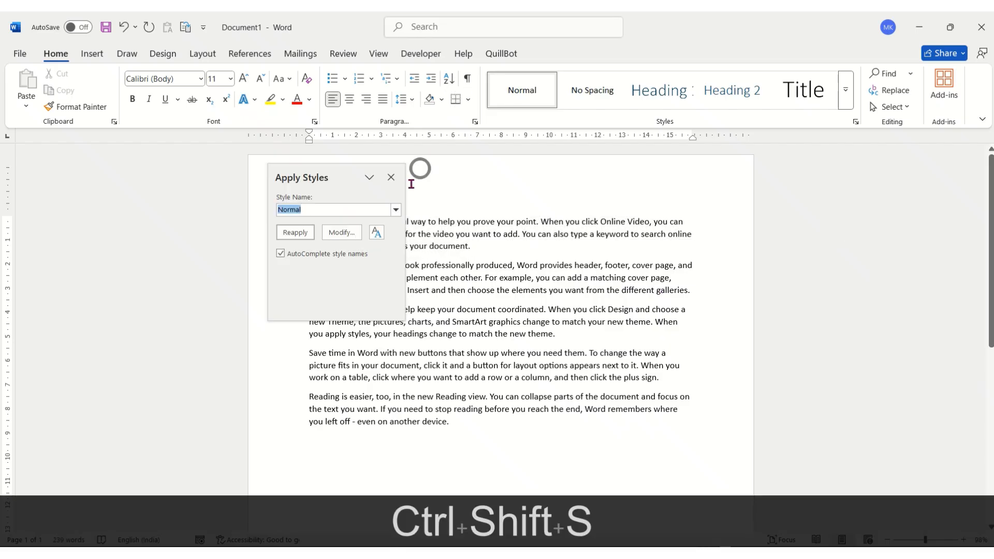
{"action": "left_click", "coordinate": [391, 176]}
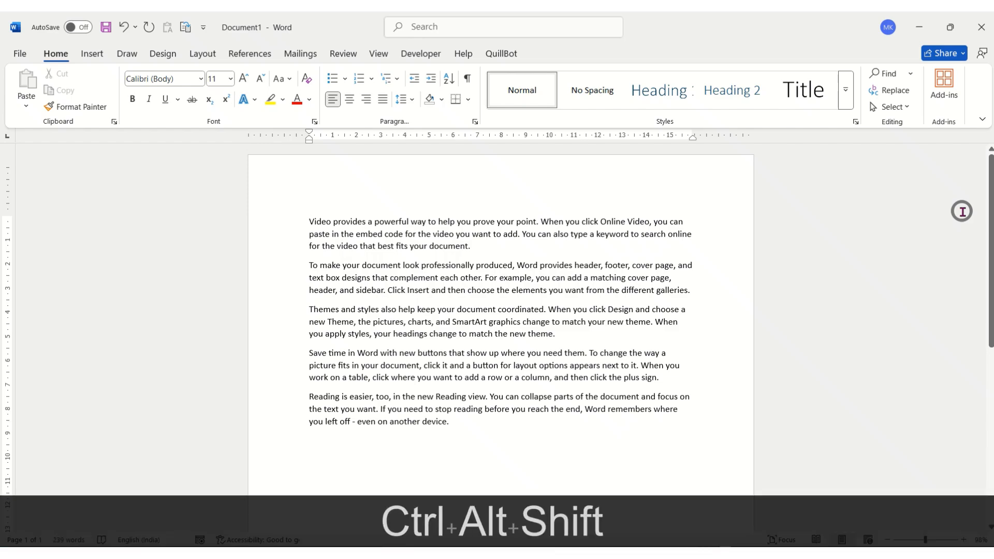
{"action": "key", "text": "ctrl+alt+shift+s"}
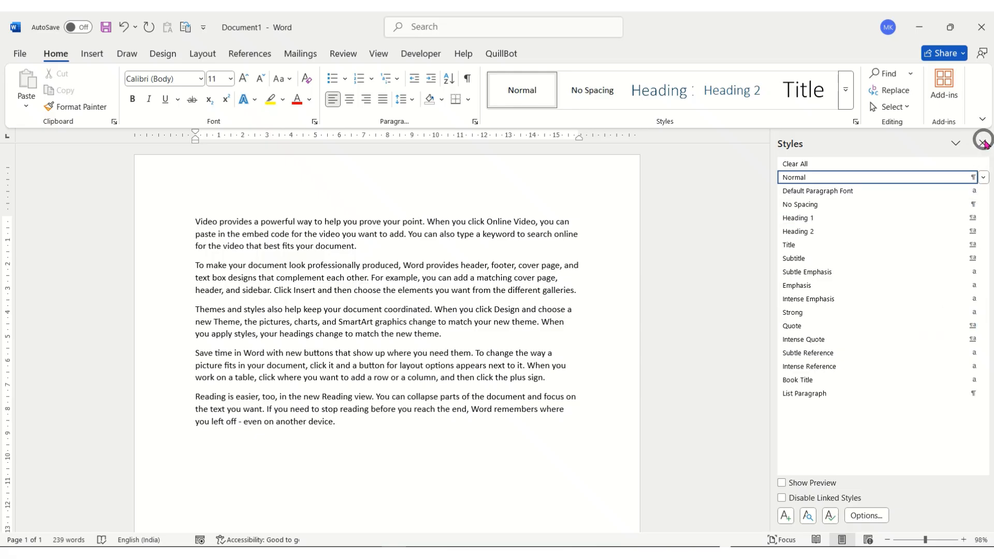
{"action": "left_click", "coordinate": [983, 142]}
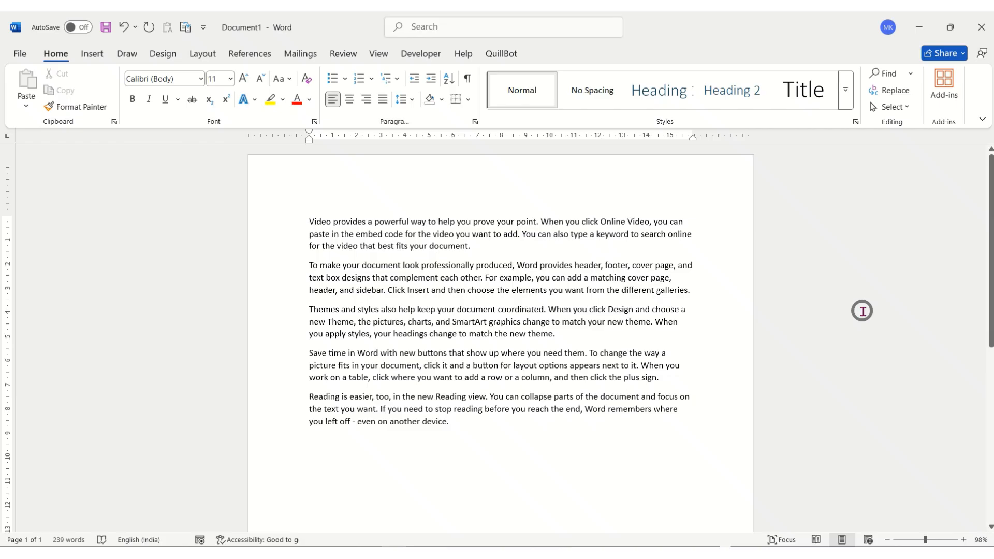
- Undo the clearing of the first paragraph's character formatting and redo it
{"action": "key", "text": "ctrl+z"}
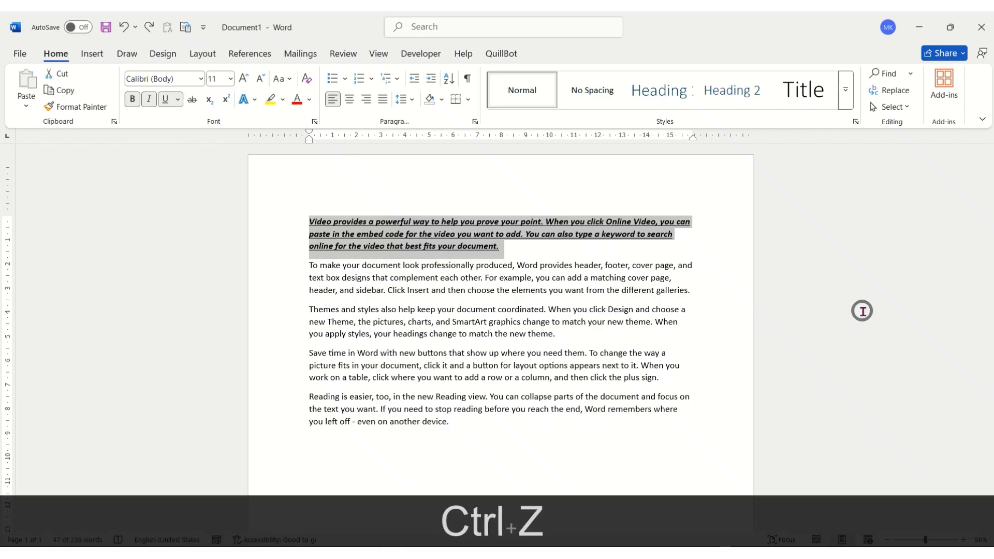
{"action": "key", "text": "ctrl+y"}
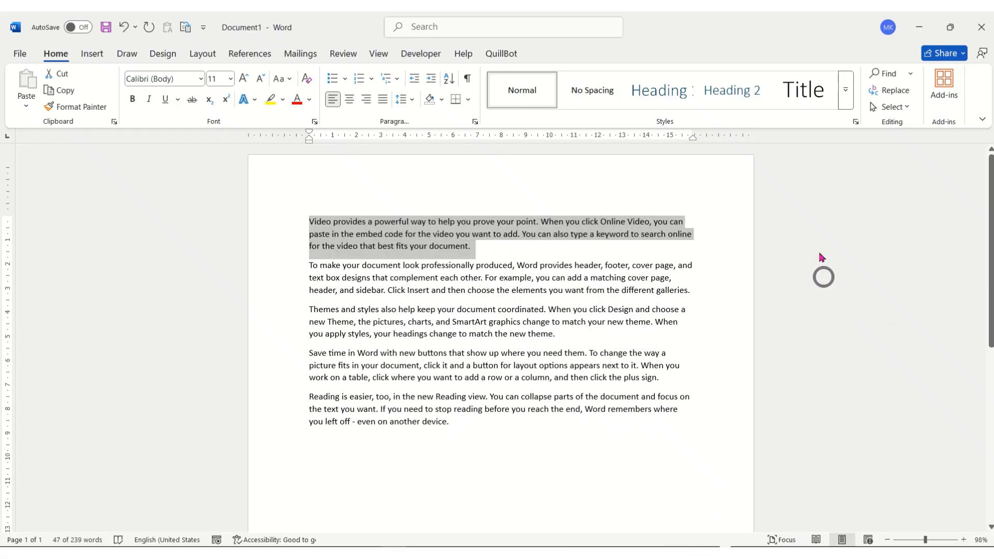
{"action": "mouse_move", "coordinate": [514, 16]}
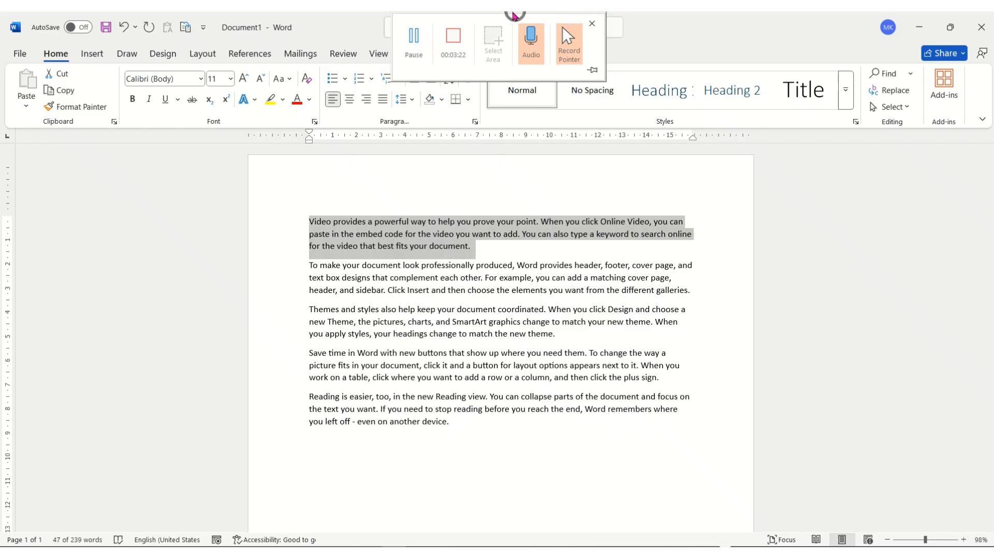